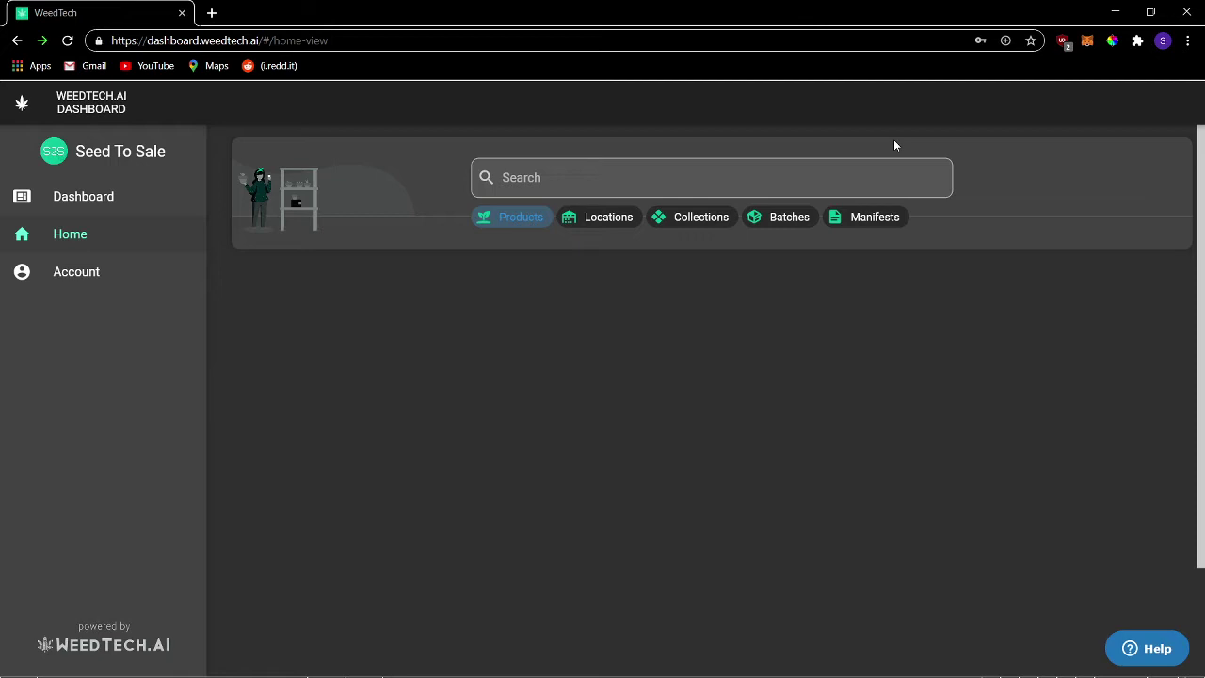
# Step: Switch the search category through Locations, Collections, Batches and Manifests, ending back on Products
pyautogui.click(597, 217)
pyautogui.click(711, 226)
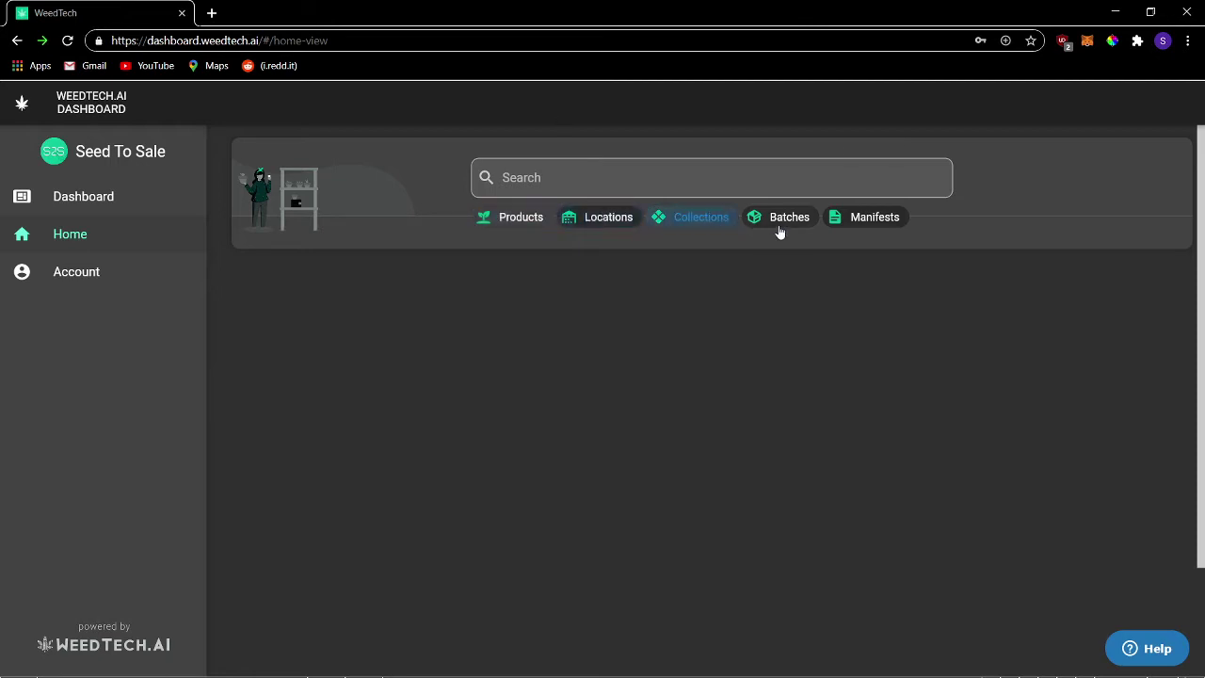
pyautogui.click(810, 226)
pyautogui.click(857, 226)
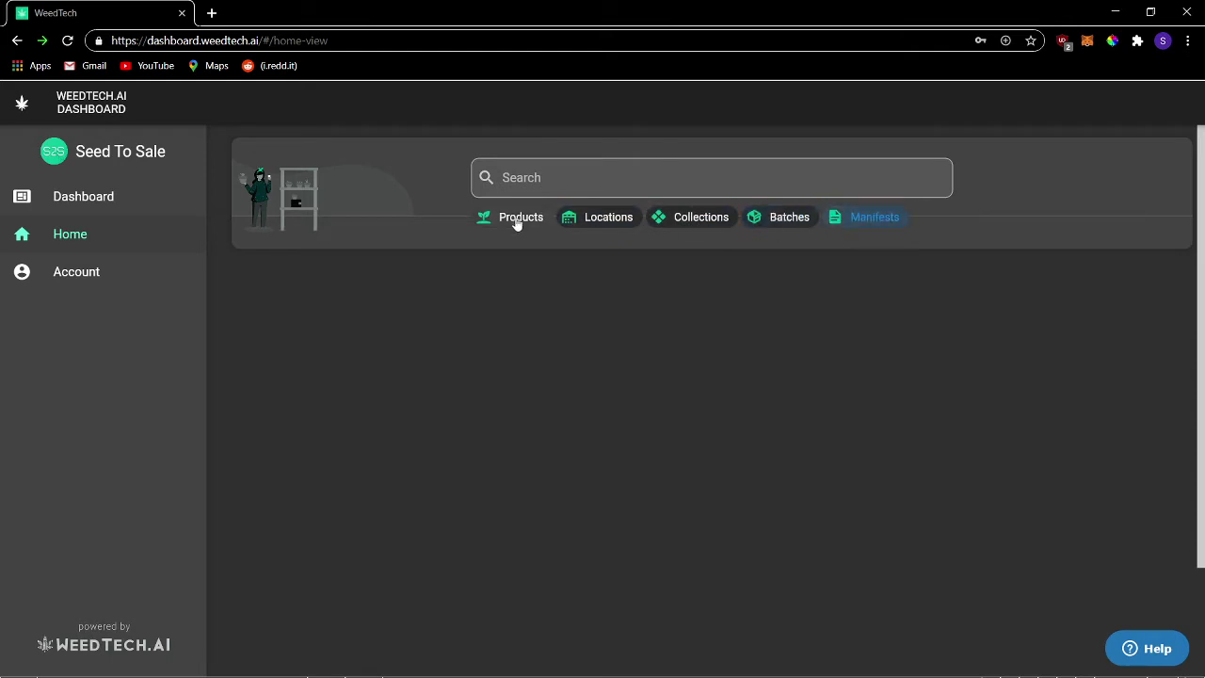
pyautogui.click(516, 223)
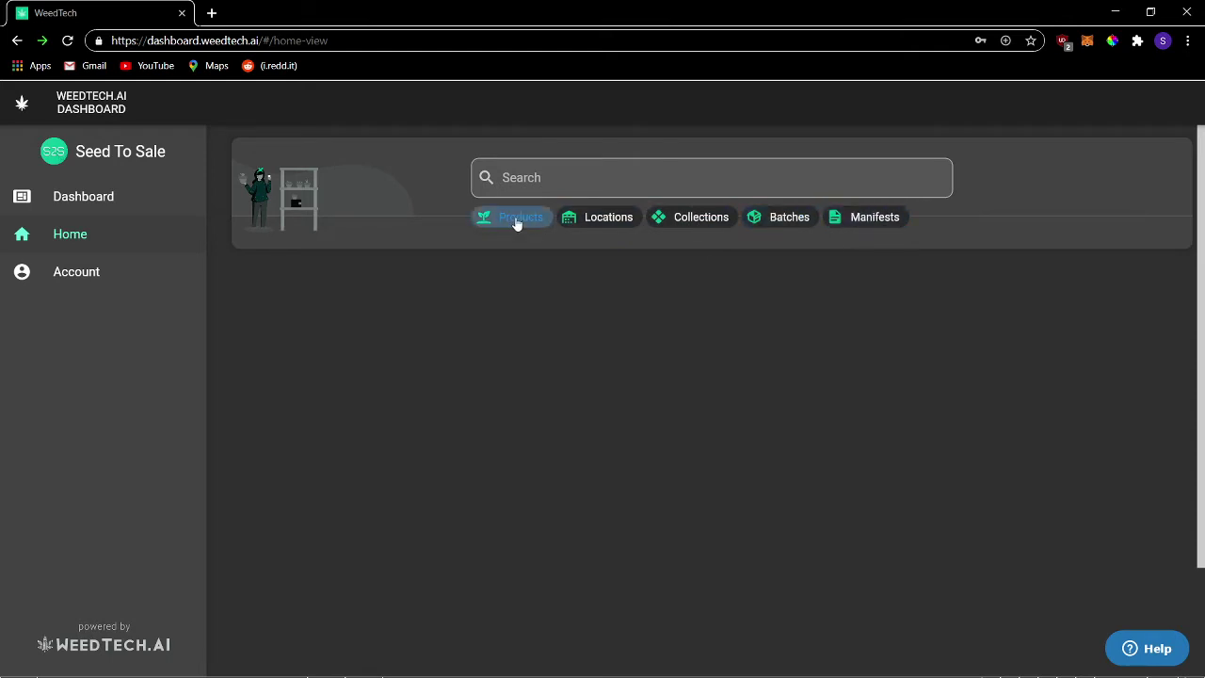
pyautogui.click(627, 224)
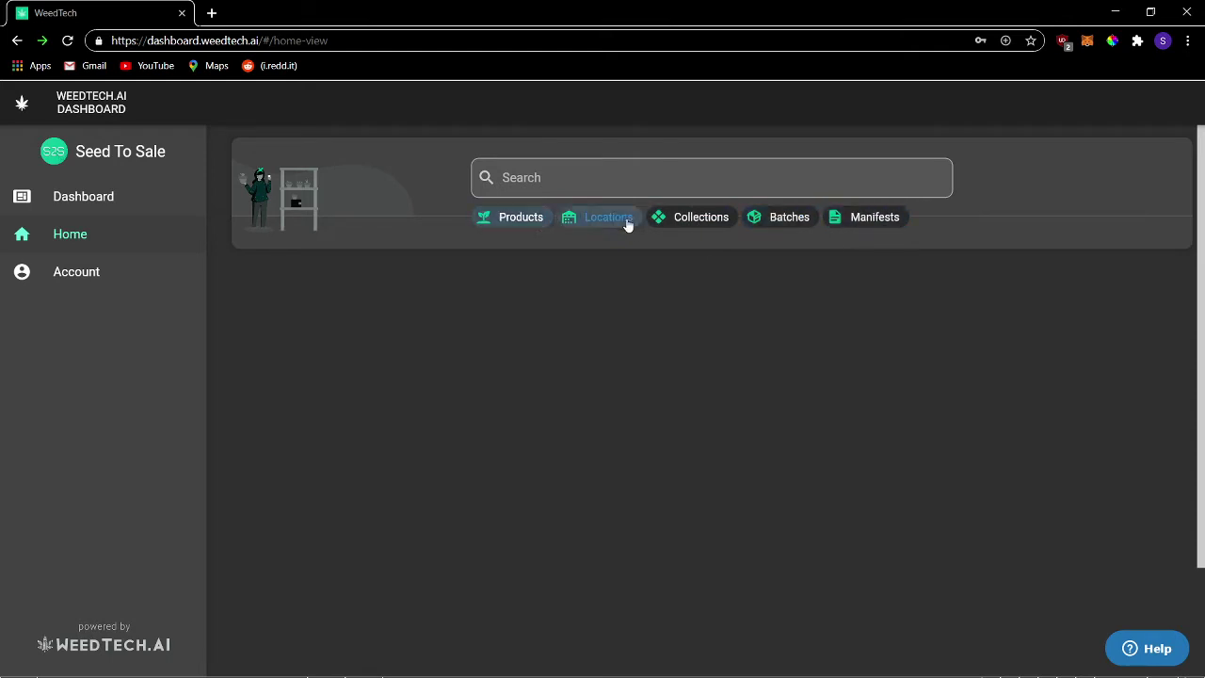
pyautogui.click(518, 222)
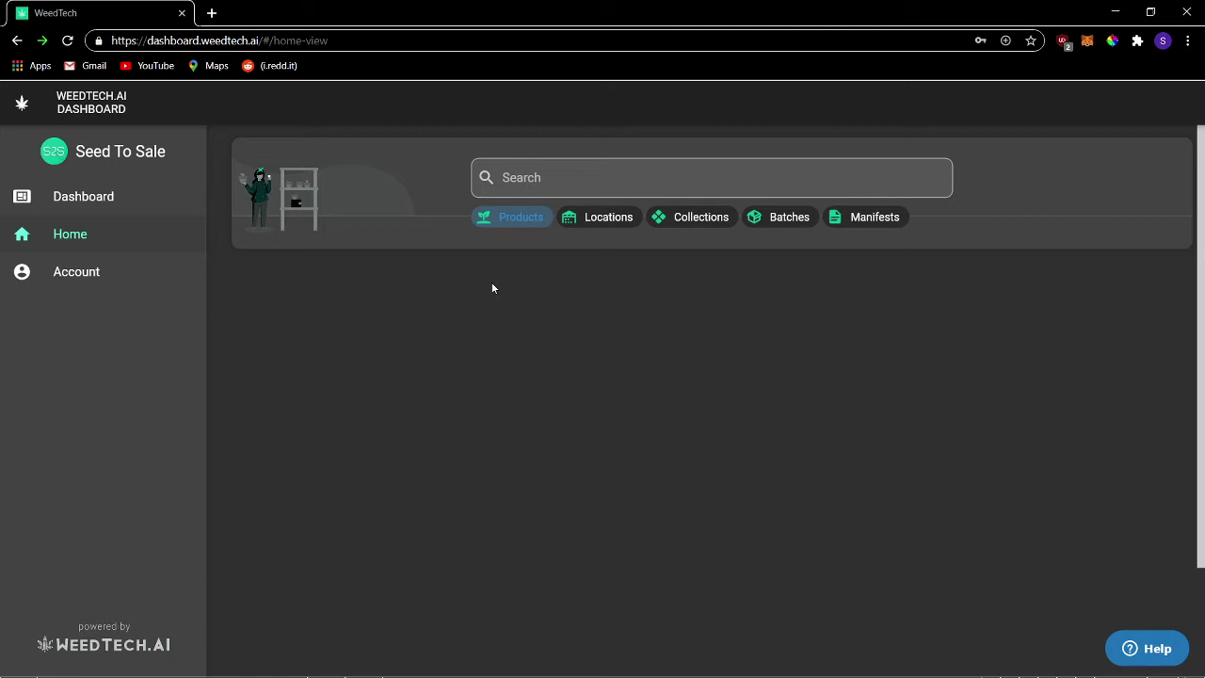
# Step: Open the account page and update the owner's business name to WeedTech.AI
pyautogui.click(107, 276)
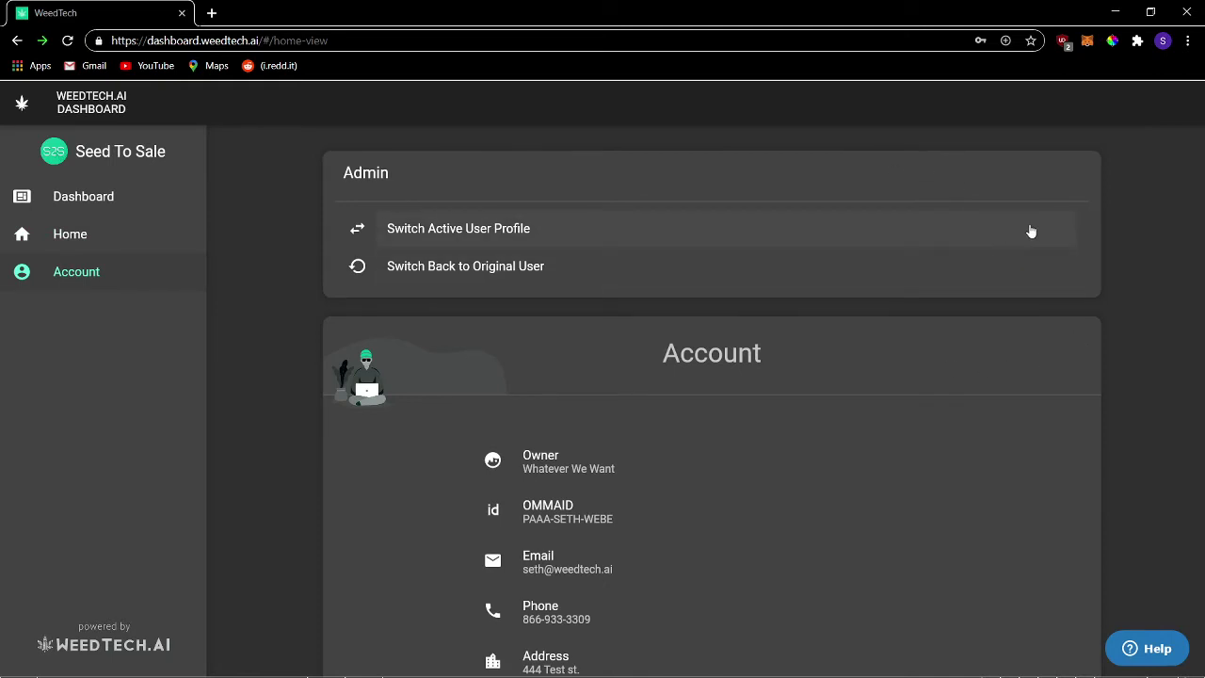
pyautogui.scroll(-2, 1031, 231)
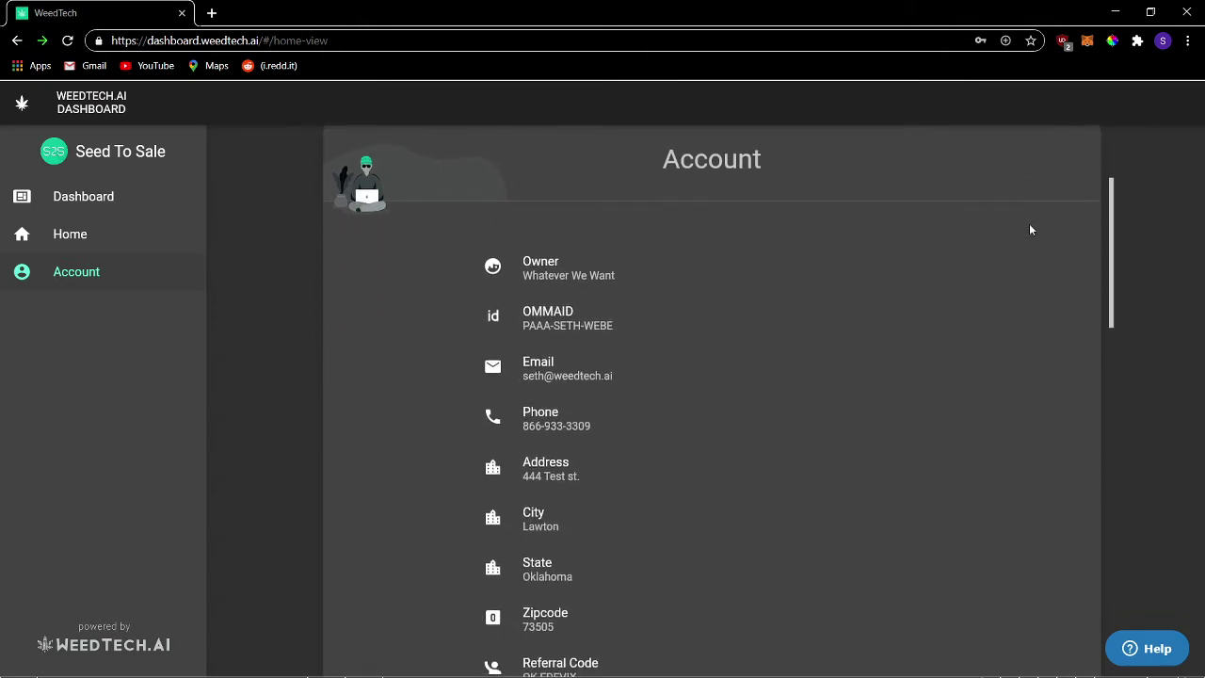
pyautogui.scroll(-1, 1030, 229)
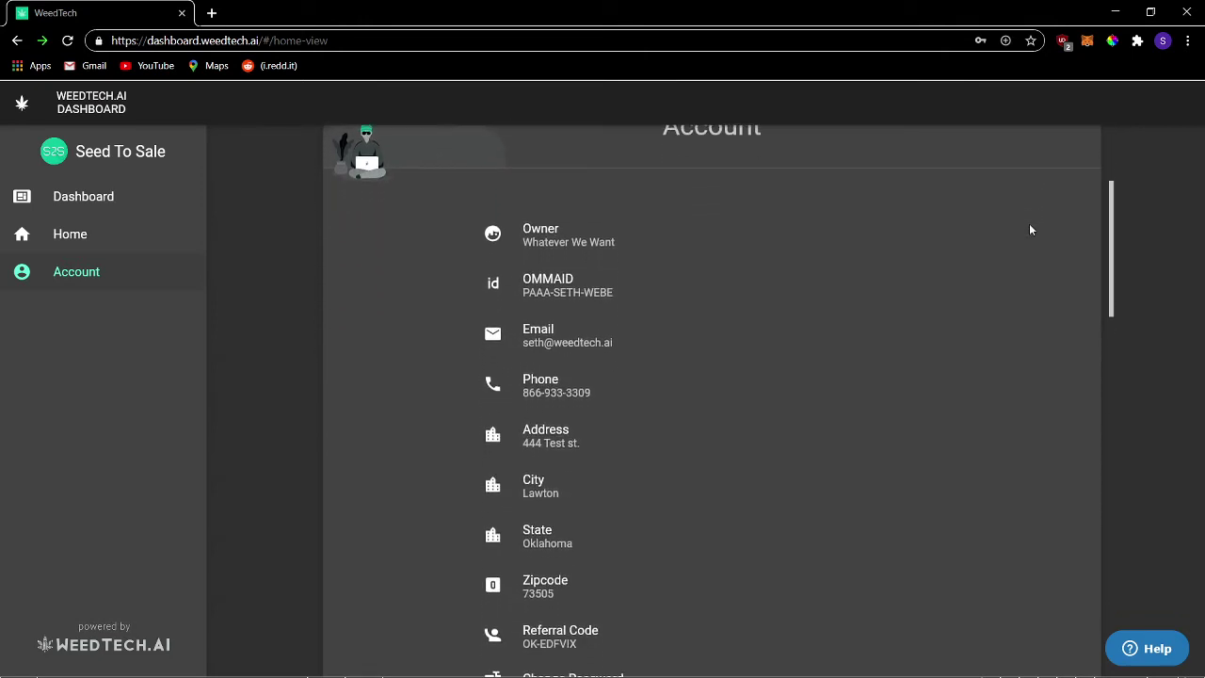
pyautogui.click(600, 240)
pyautogui.click(537, 389)
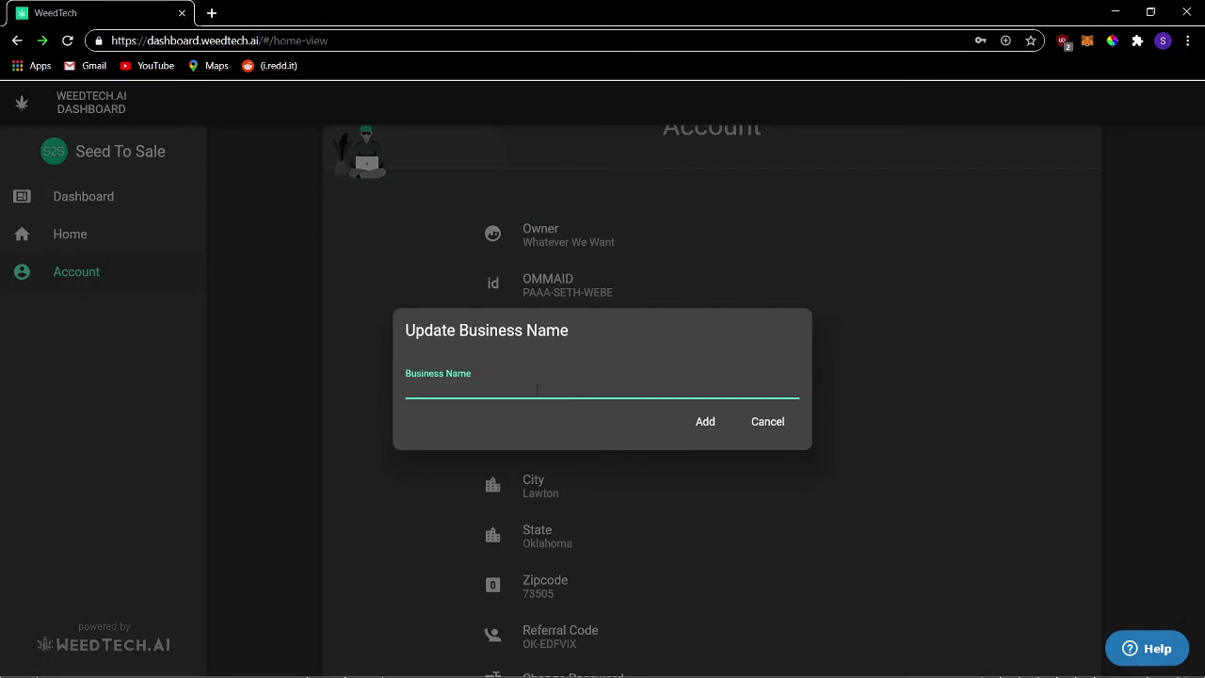
pyautogui.write('WeedTech.AI')
pyautogui.click(705, 424)
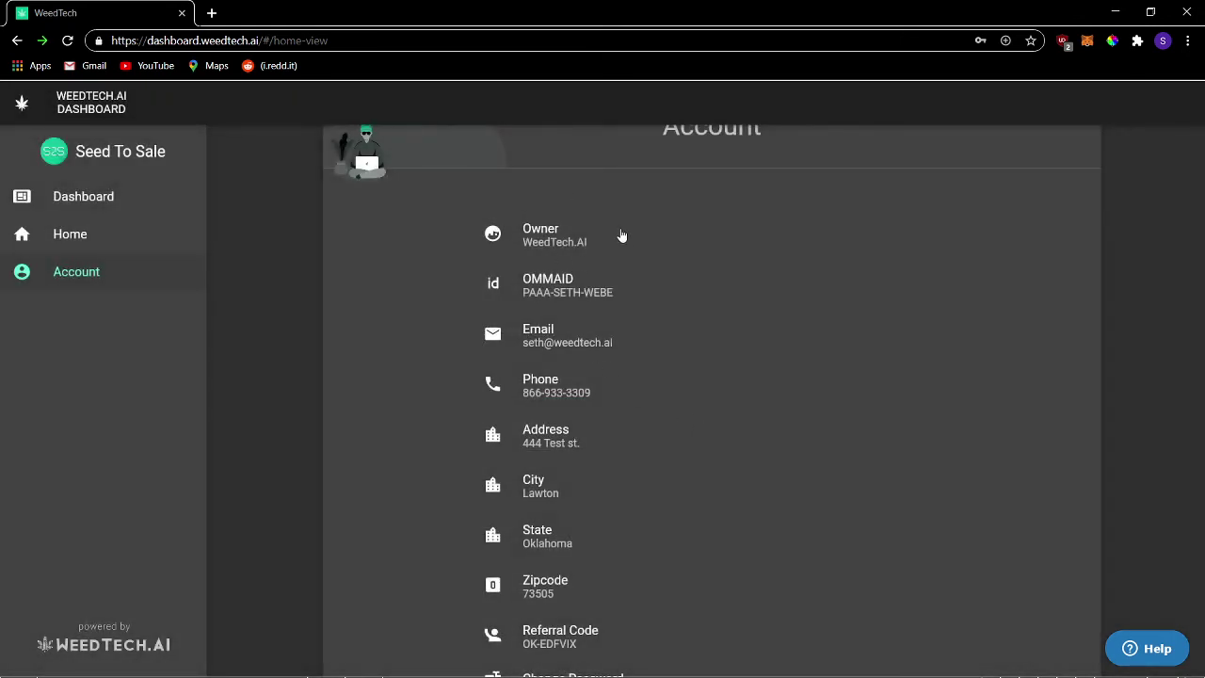
# Step: Toggle the account's default unit between Imperial and Metric, leaving it on Metric
pyautogui.scroll(-2, 678, 259)
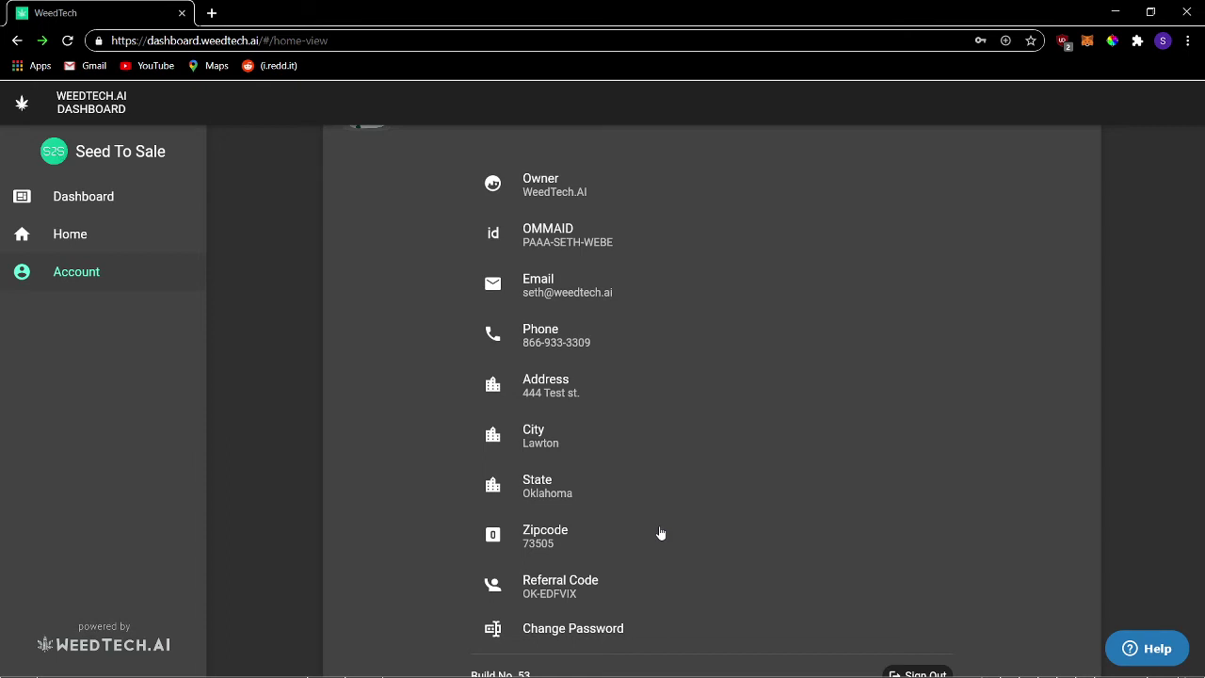
pyautogui.scroll(-5, 661, 533)
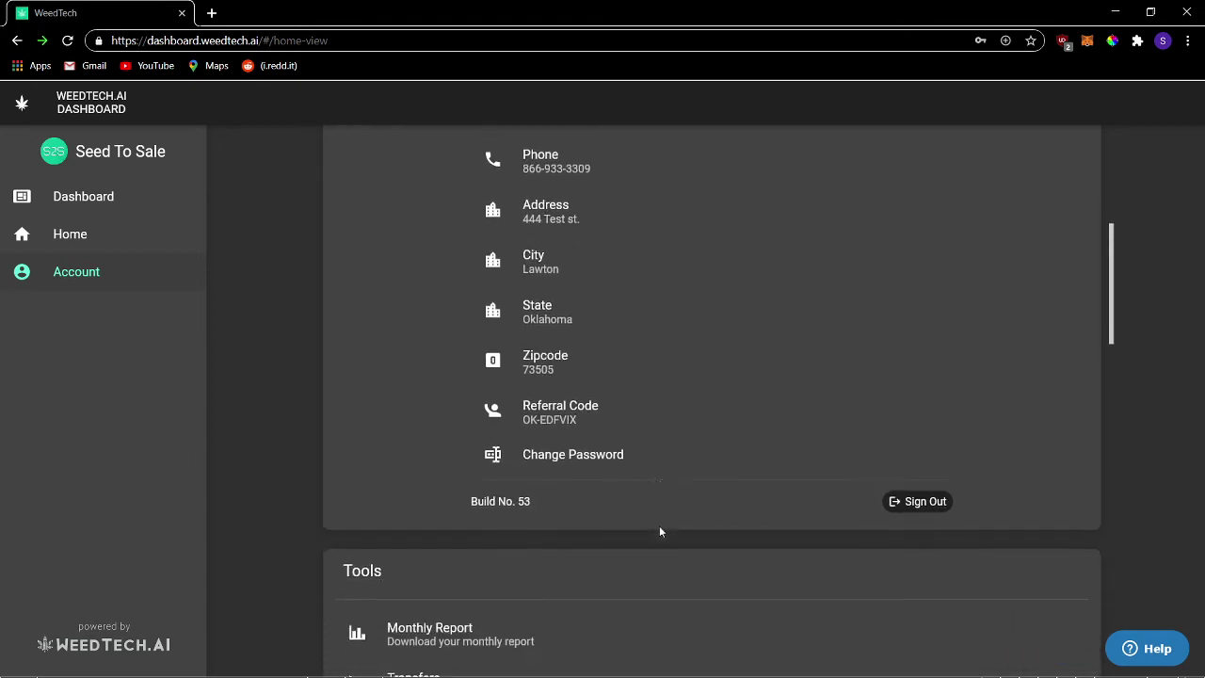
pyautogui.scroll(-1, 661, 532)
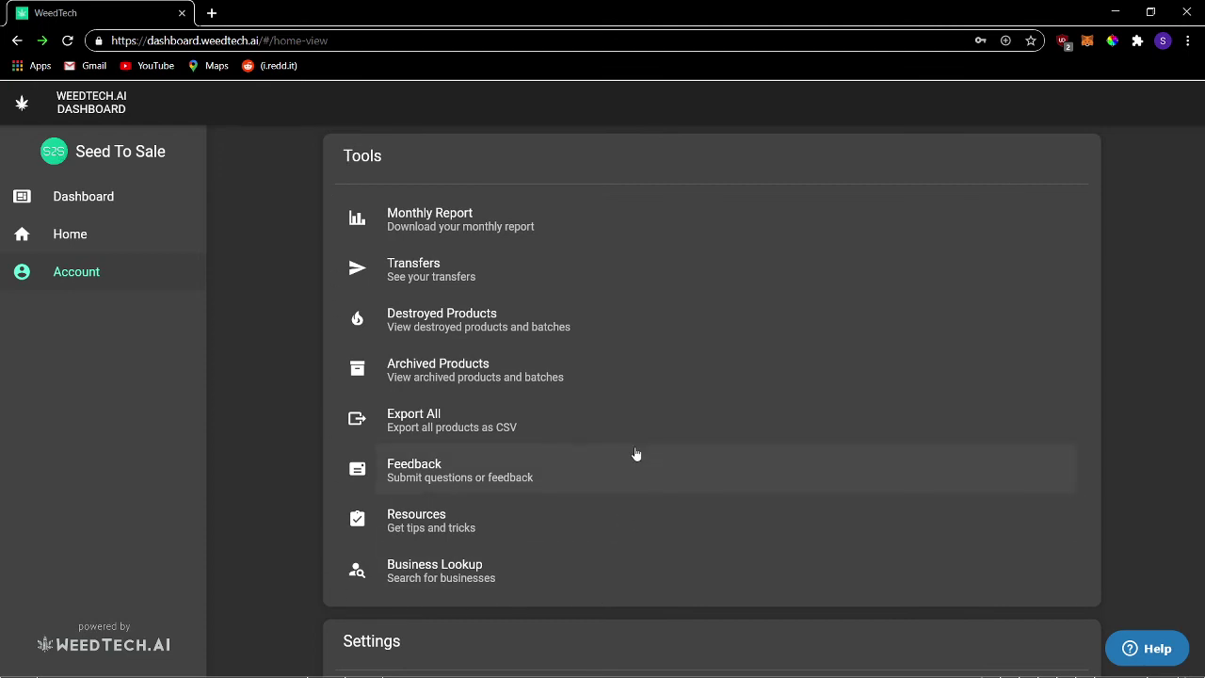
pyautogui.scroll(-3, 627, 326)
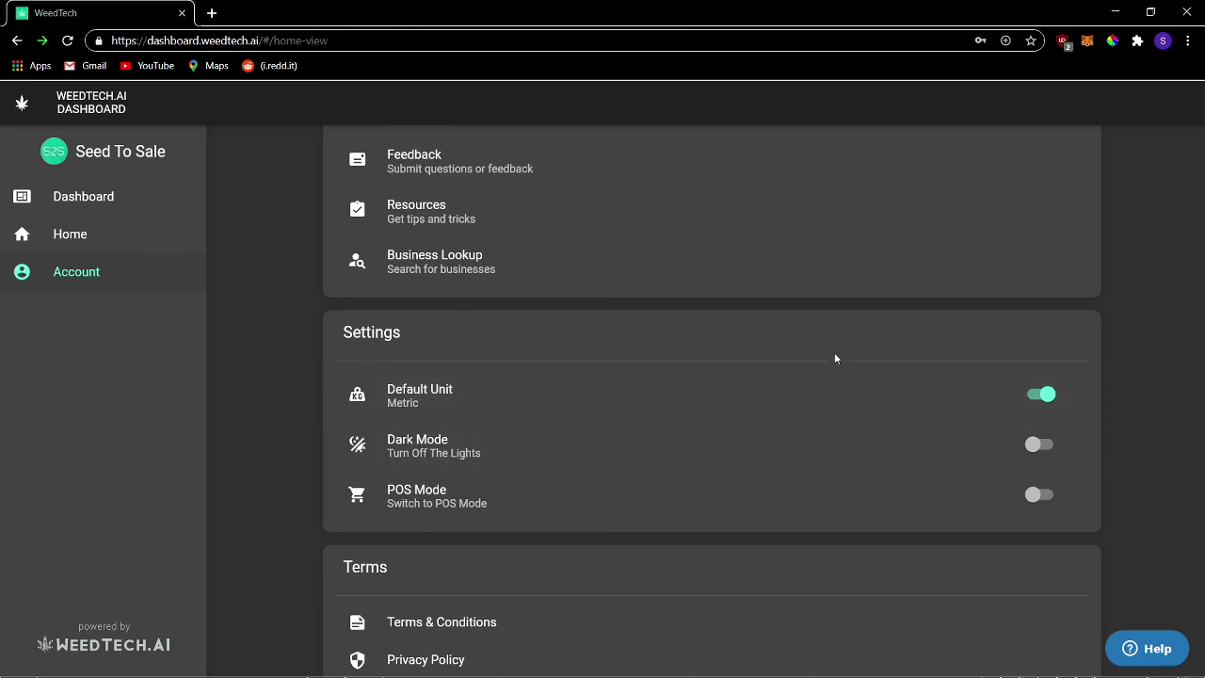
pyautogui.click(1037, 411)
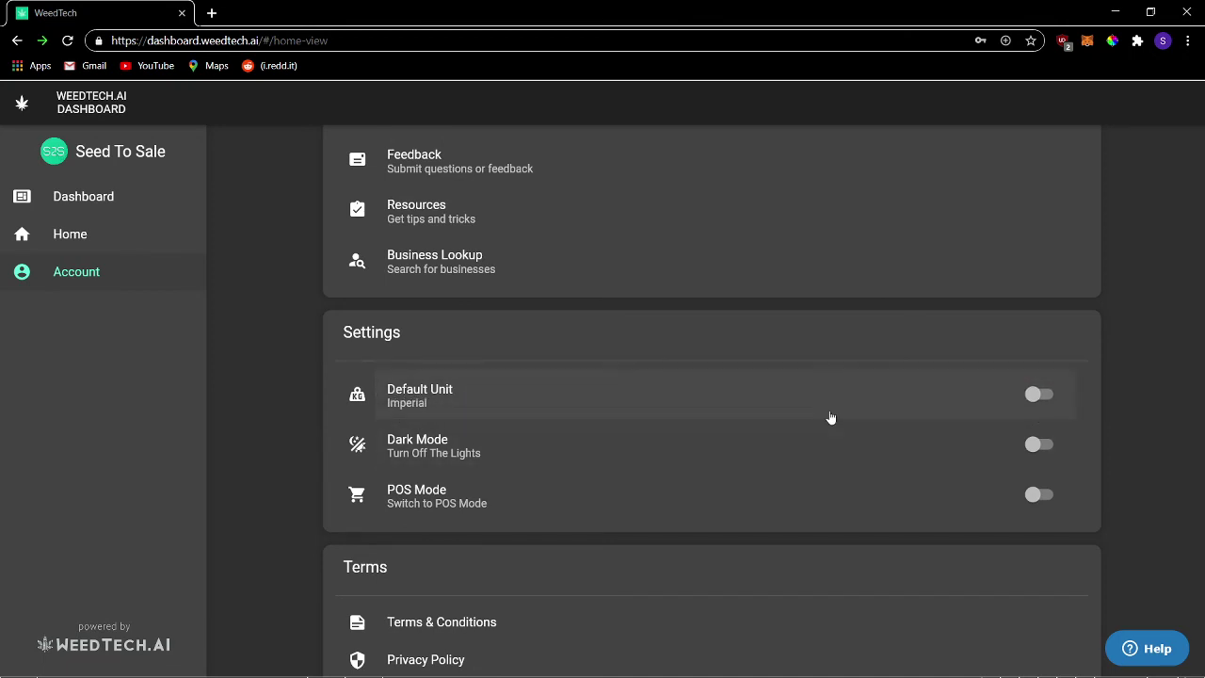
pyautogui.click(426, 400)
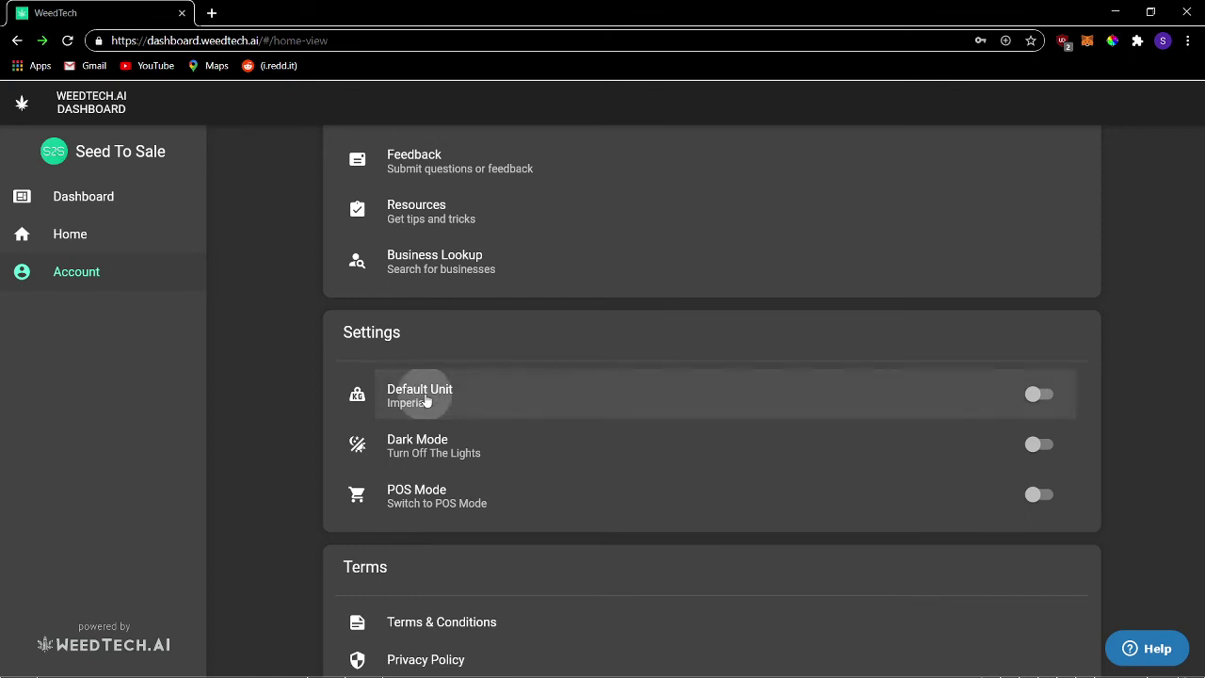
pyautogui.click(928, 403)
pyautogui.click(928, 403)
pyautogui.click(928, 403)
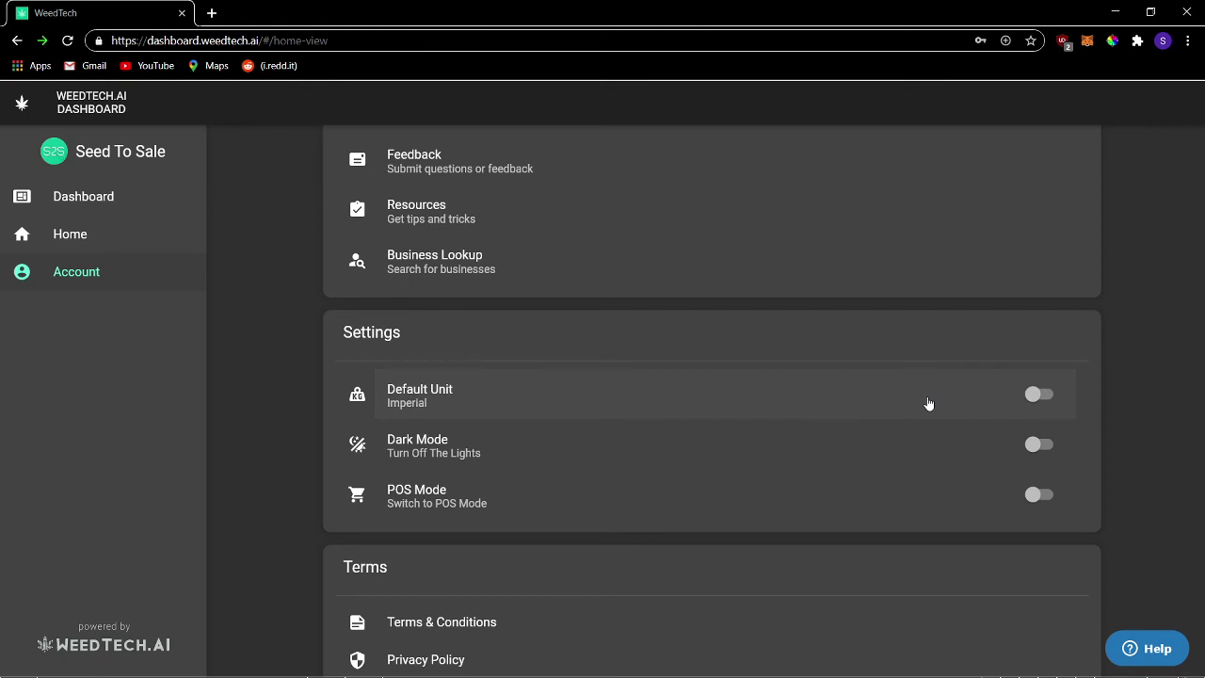
pyautogui.click(929, 403)
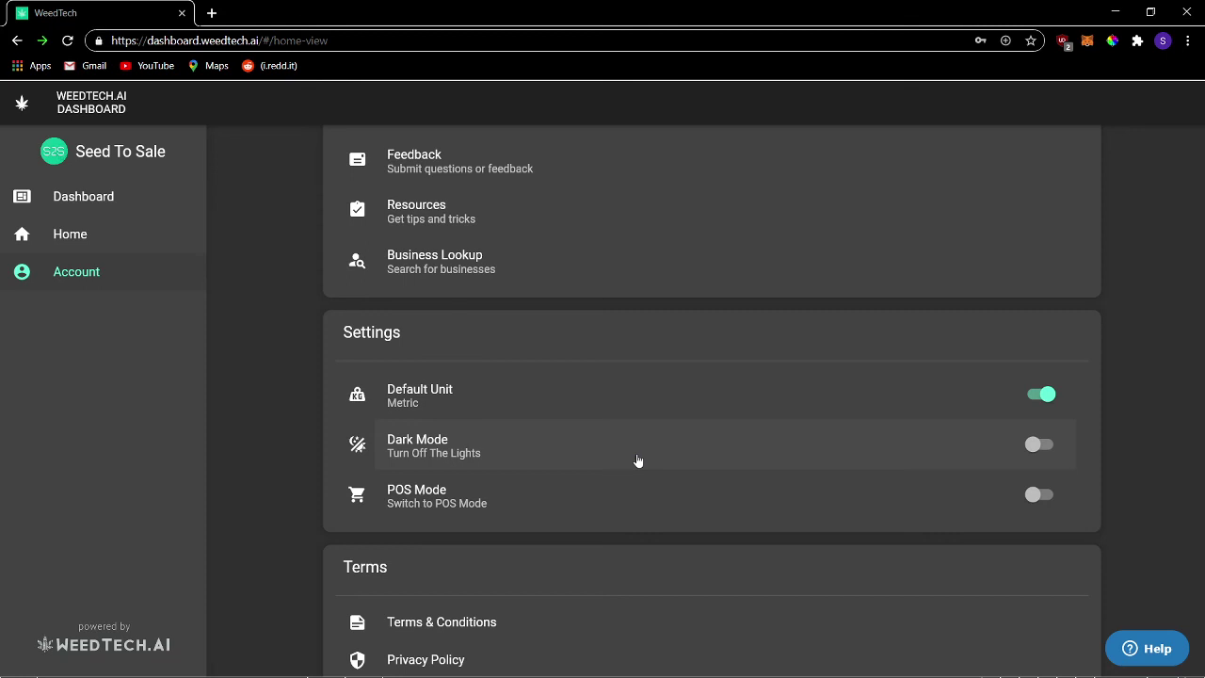
pyautogui.scroll(-1, 637, 461)
pyautogui.scroll(1, 637, 460)
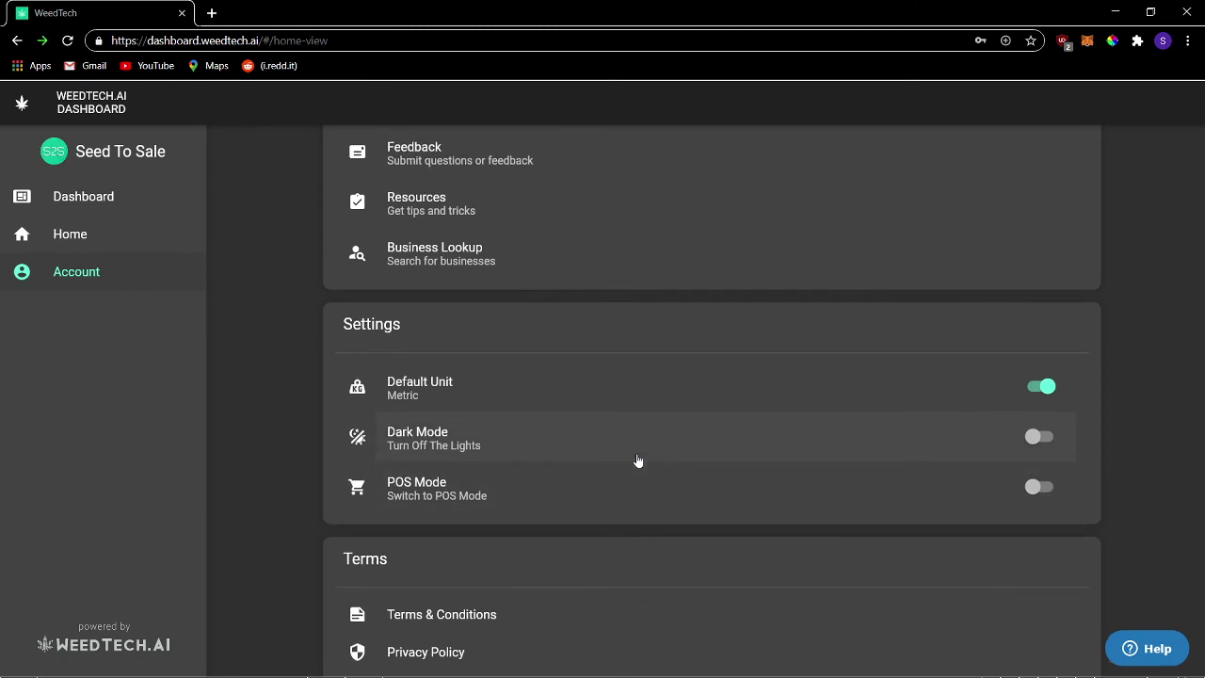
pyautogui.scroll(1, 637, 461)
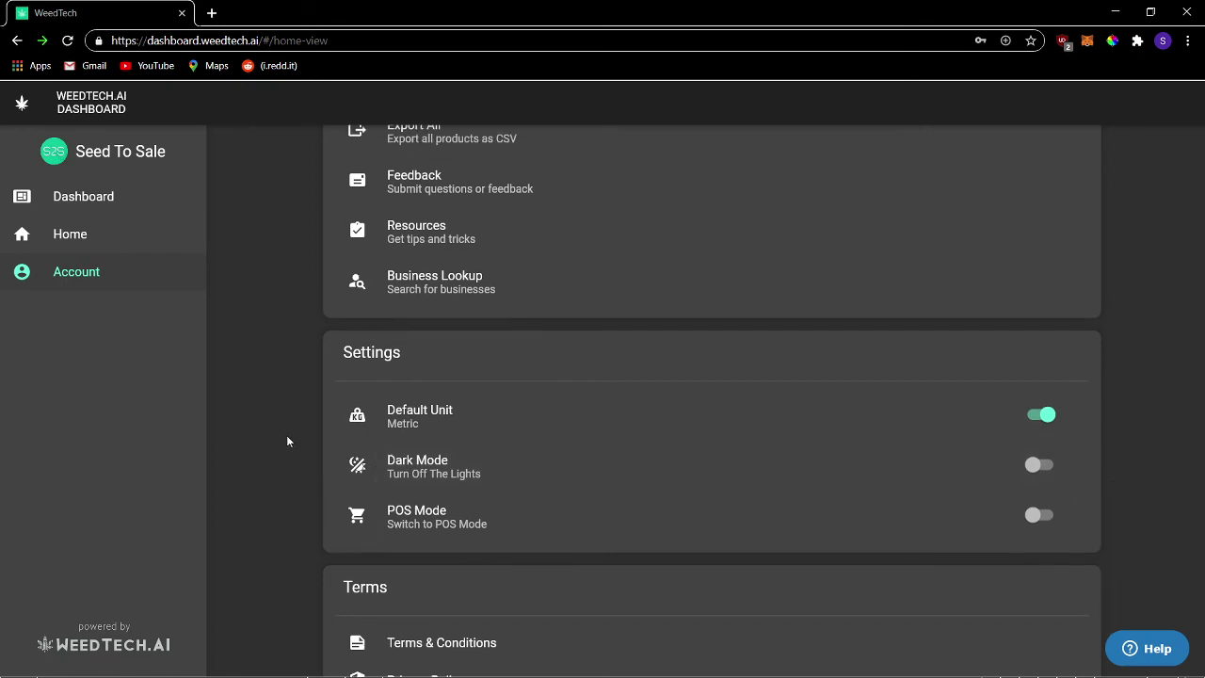
pyautogui.scroll(13, 644, 412)
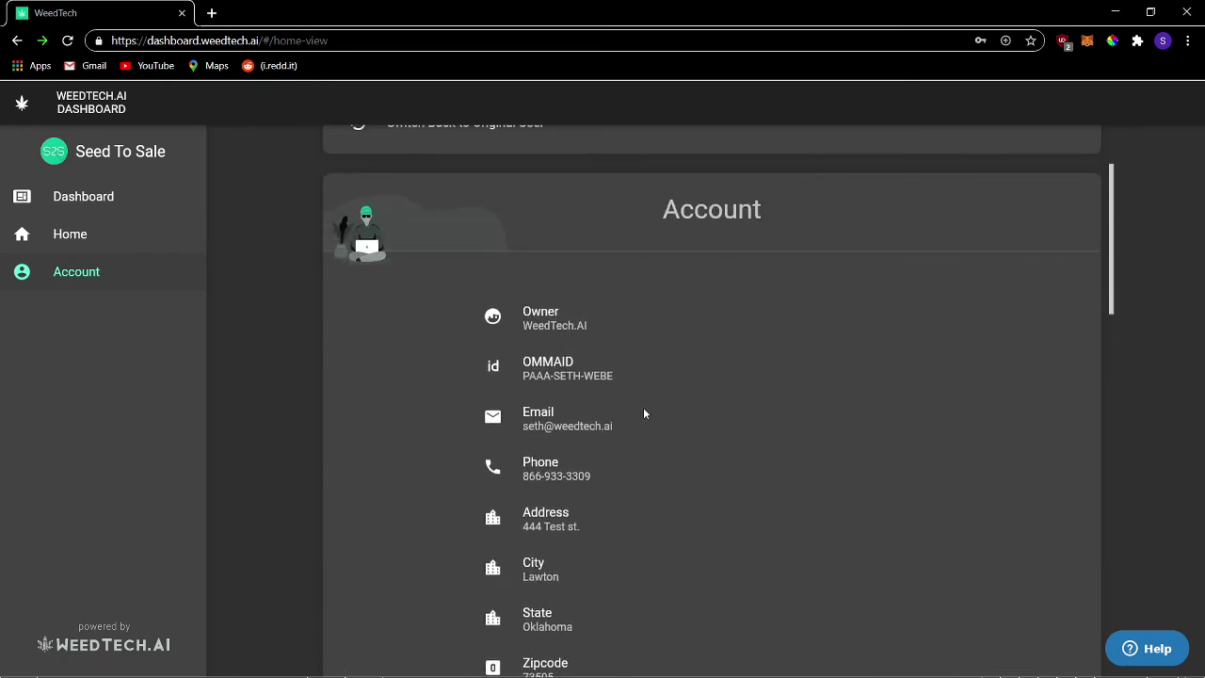
pyautogui.scroll(-2, 644, 412)
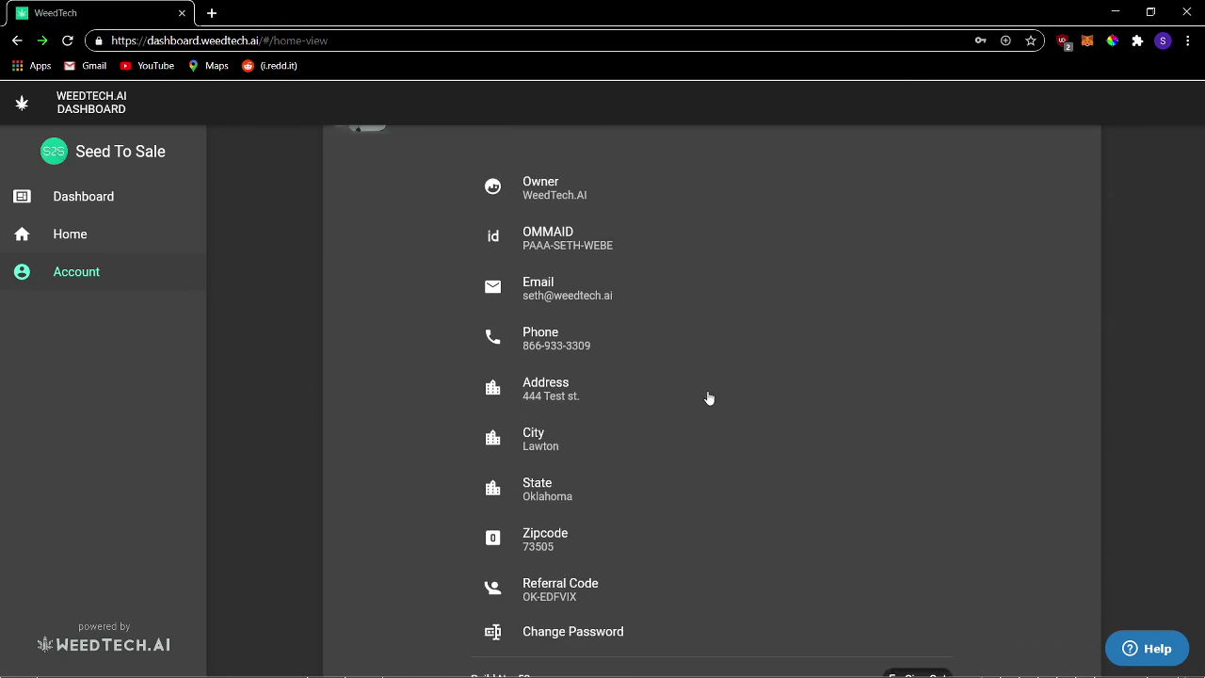
pyautogui.scroll(-12, 709, 398)
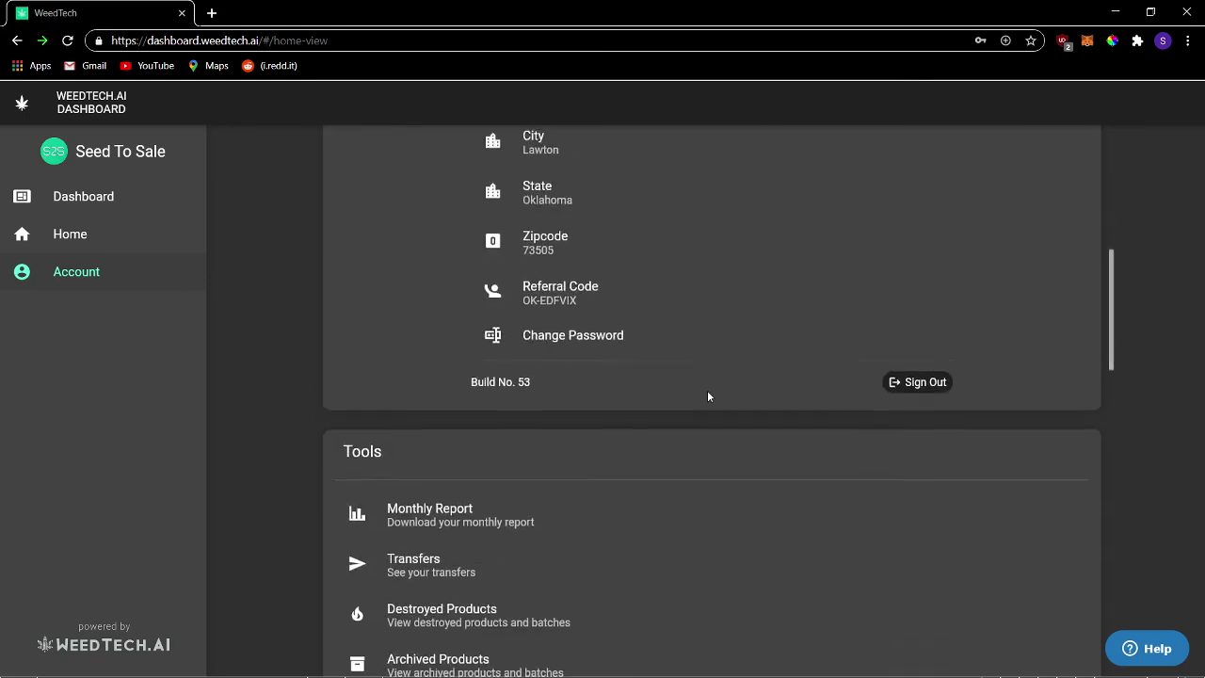